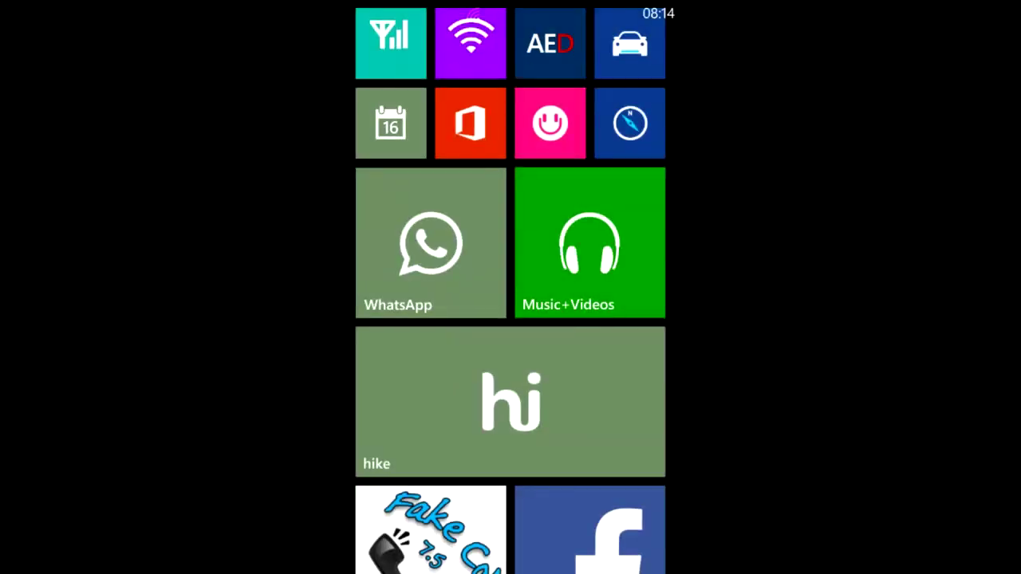
Launch WhatsApp and show its about page with version 2.11.356
{"action": "left_click", "coordinate": [430, 243]}
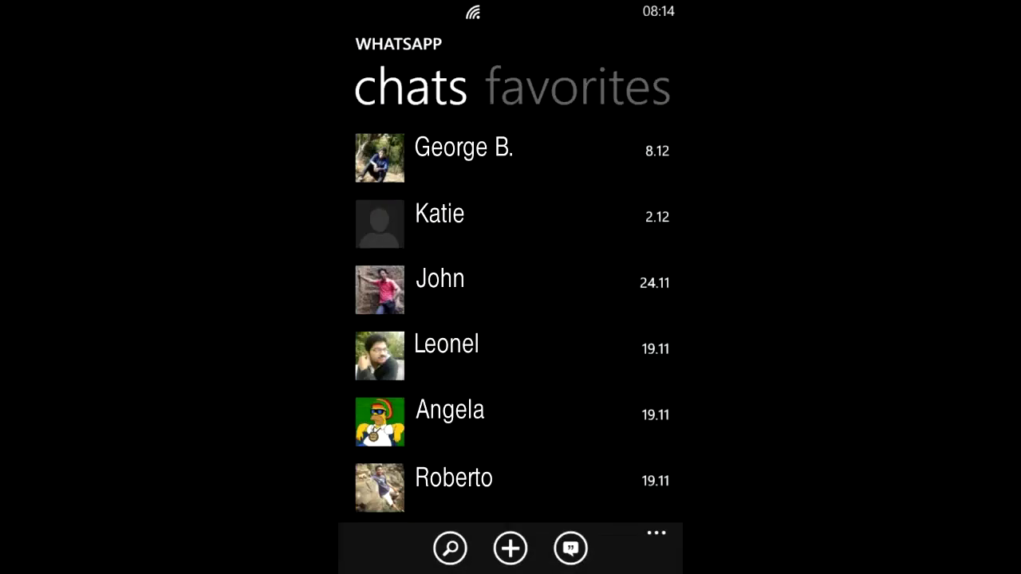
{"action": "left_click", "coordinate": [656, 533]}
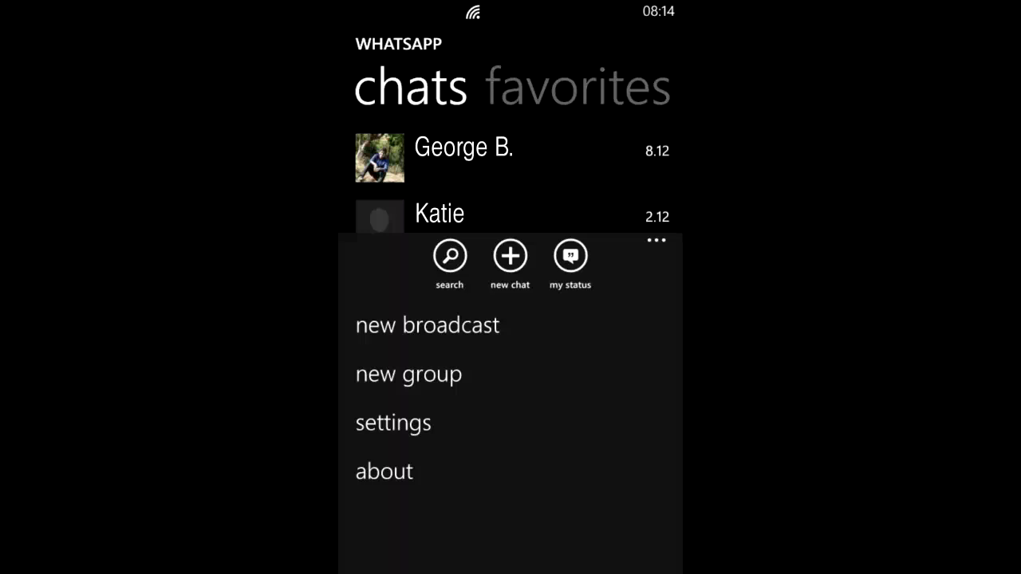
{"action": "left_click", "coordinate": [385, 472]}
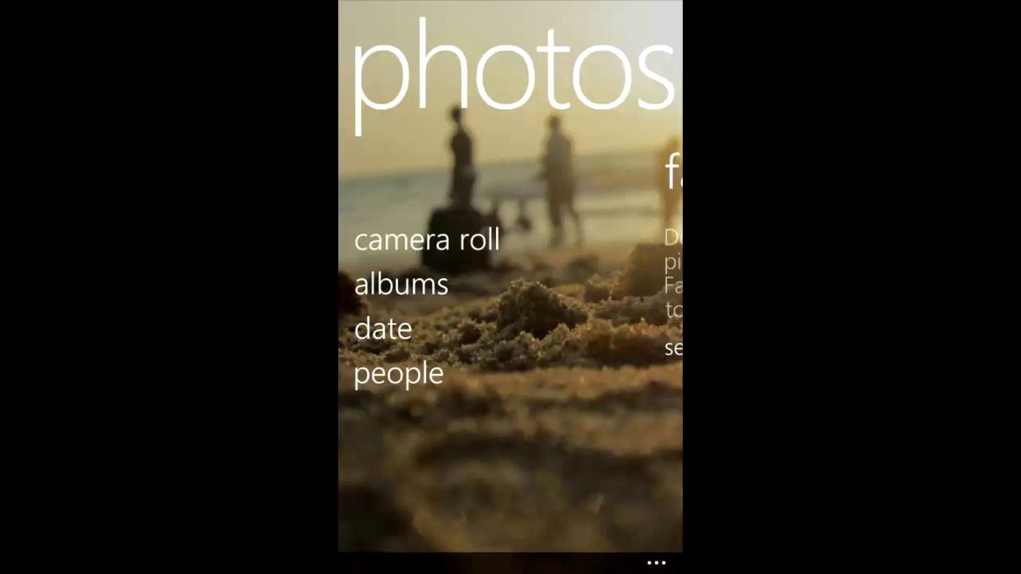
Open the Photos albums list showing Camera Roll, Saved Pictures, Videos and WhatsApp
{"action": "left_click", "coordinate": [400, 284]}
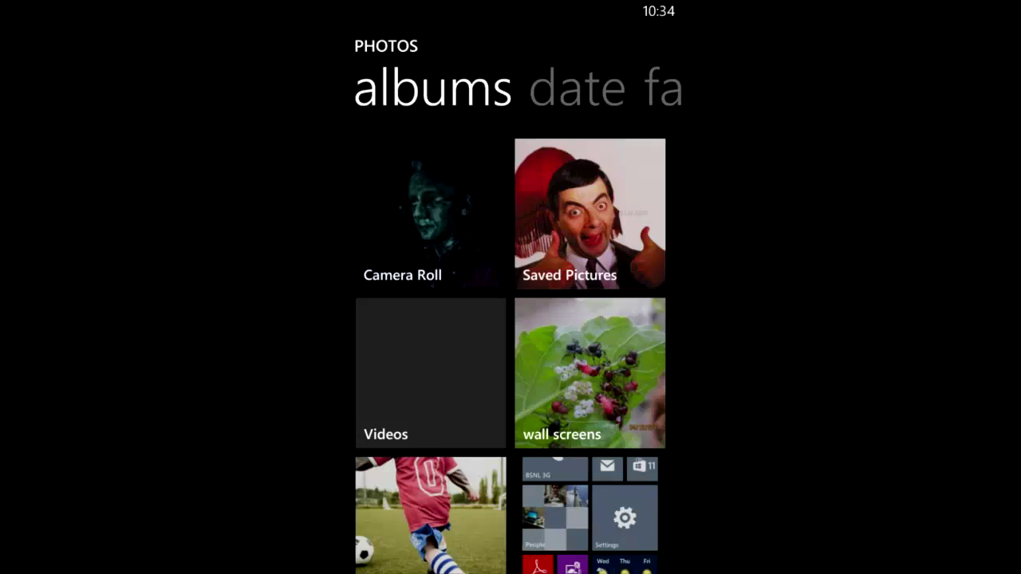
{"action": "scroll", "coordinate": [511, 359], "scroll_direction": "down", "scroll_amount": 5}
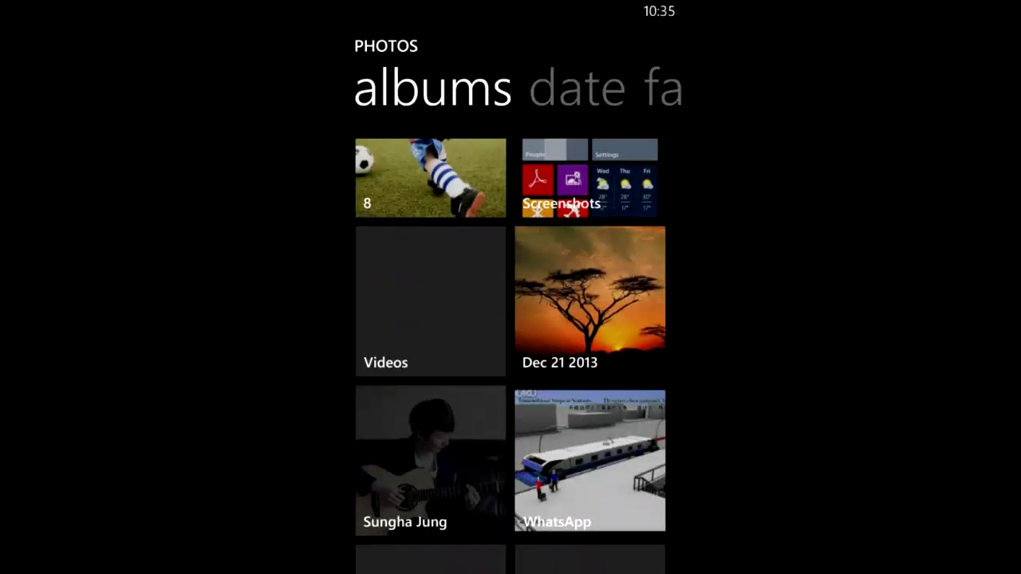